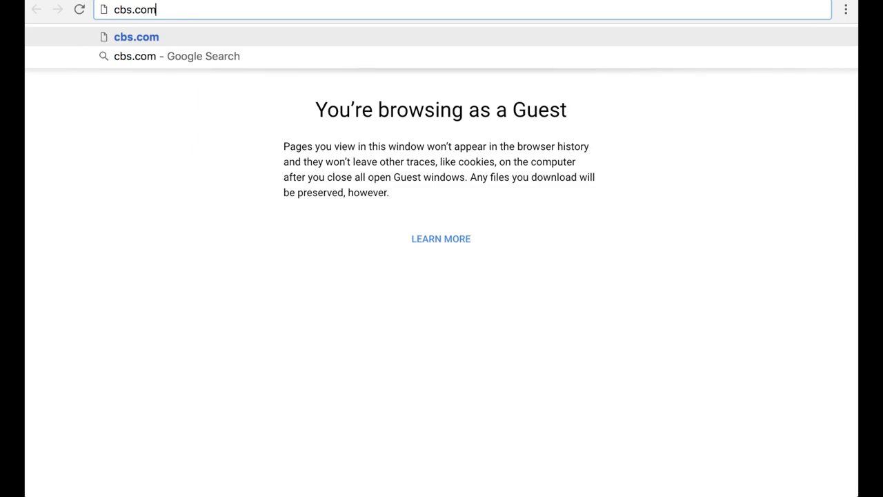
pyautogui.press('Return')
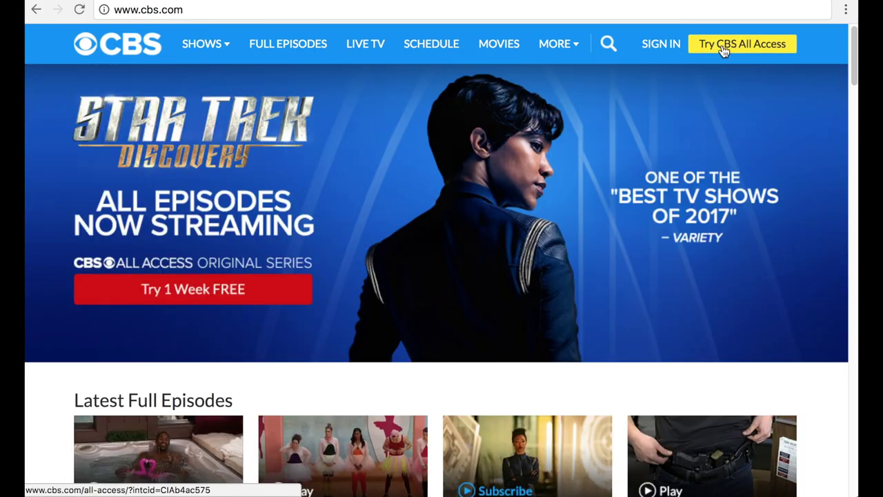
# - Go to the CBS All Access offer page and start the free-trial signup
pyautogui.click(722, 48)
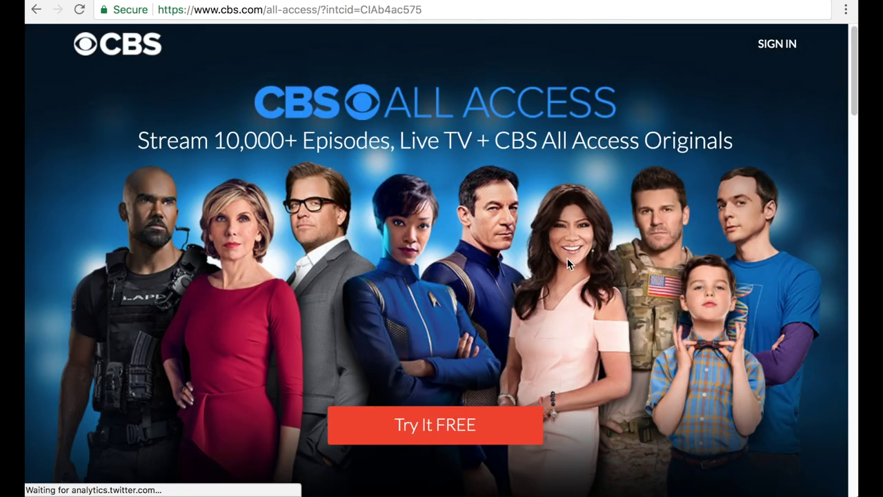
pyautogui.click(427, 429)
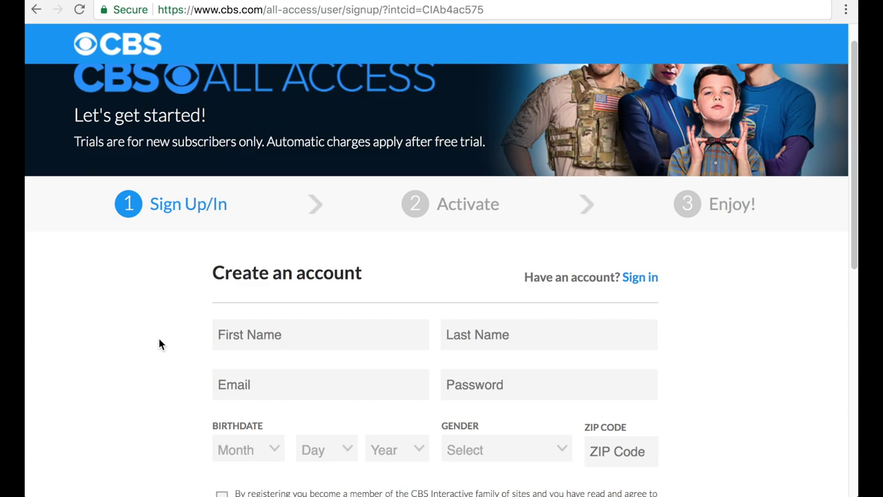
# - Enter the first name, last name, e-mail and password, then submit the new account
pyautogui.write('Adam')
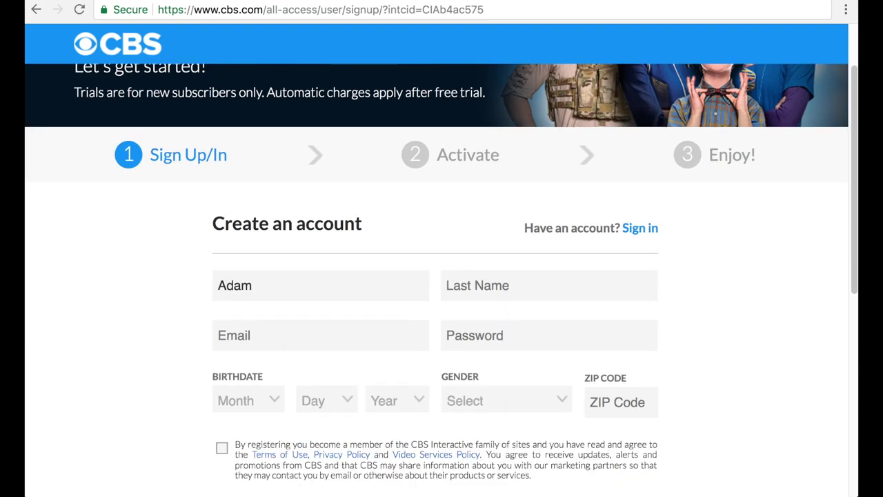
pyautogui.press('Tab')
pyautogui.write('D')
pyautogui.press('Tab')
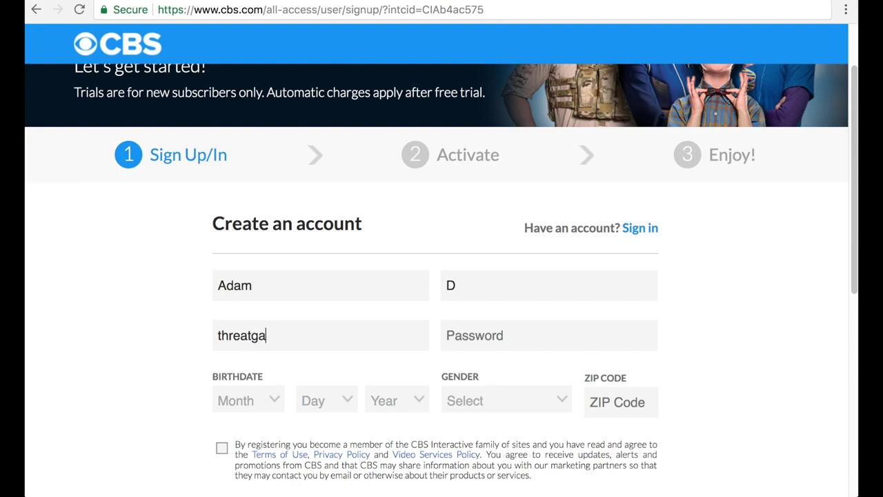
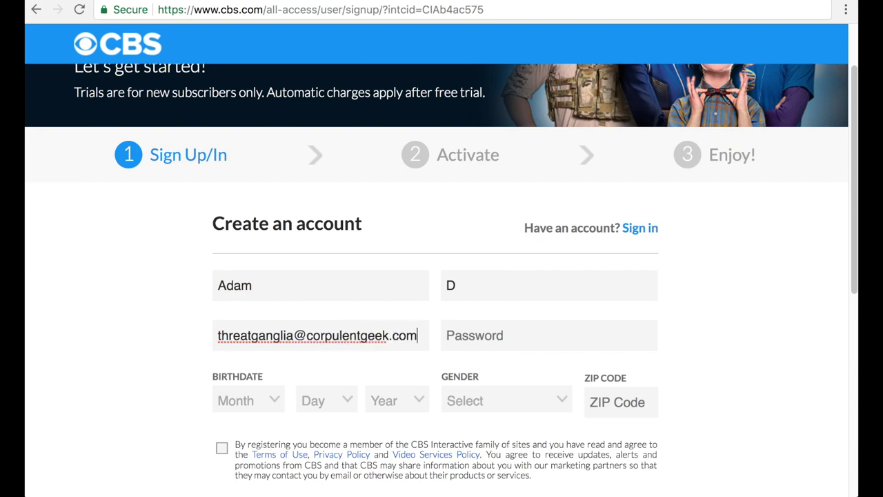
pyautogui.press('Tab')
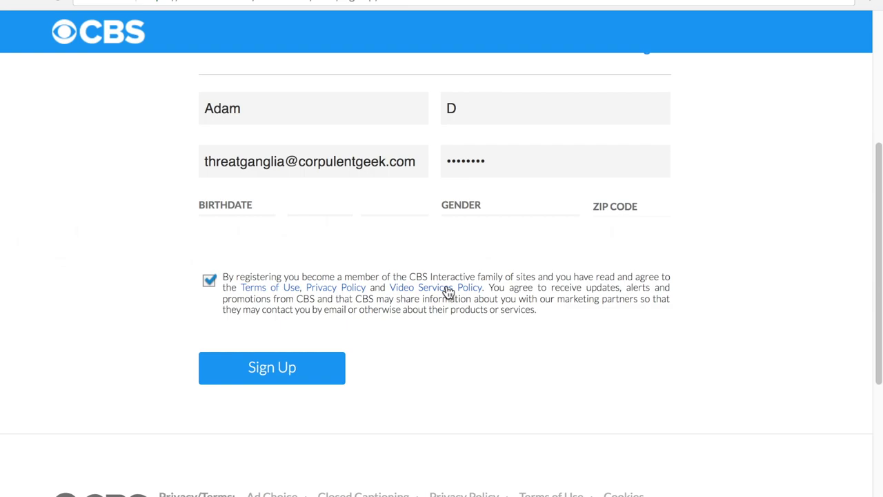
pyautogui.click(291, 369)
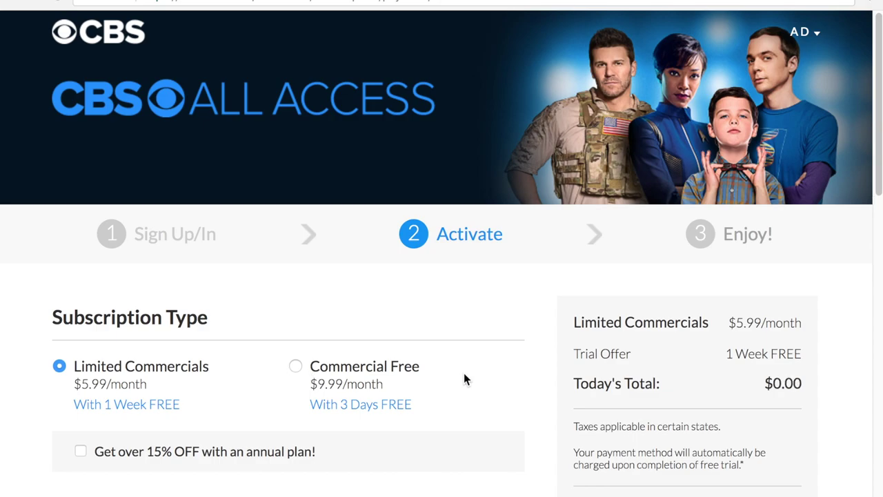
# - Switch Limited Commercials to the discounted annual plan at $59.99/year and review the payment fields
pyautogui.scroll(-3, 464, 374)
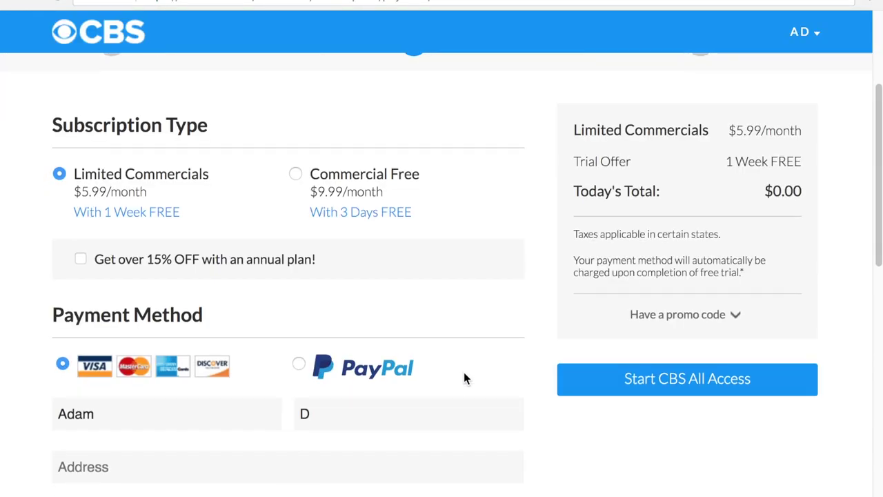
pyautogui.click(80, 260)
pyautogui.scroll(2, 645, 302)
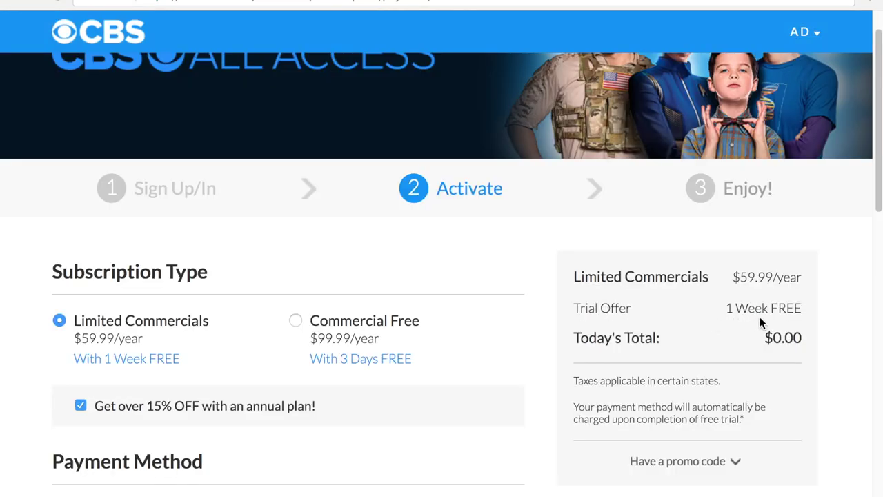
pyautogui.scroll(-3, 486, 390)
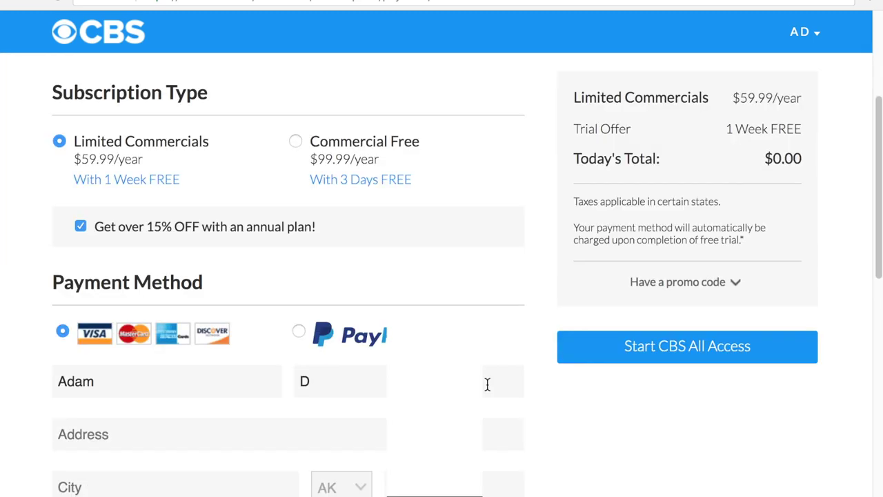
pyautogui.scroll(-2, 487, 384)
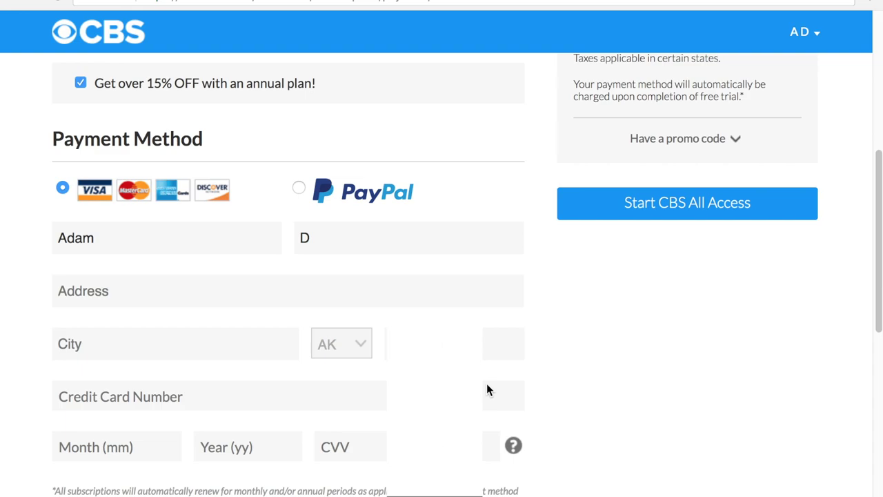
pyautogui.scroll(4, 487, 385)
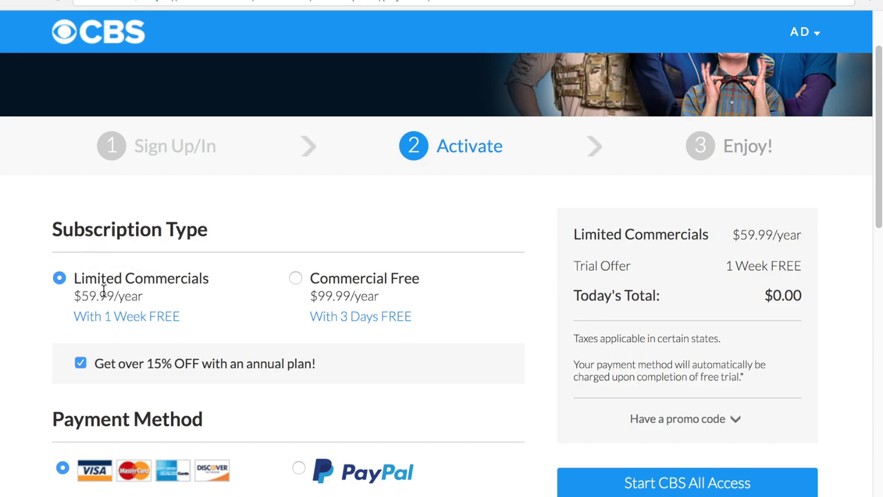
# - Return to $5.99/month pricing, review the trial charge notes, and start the free trial
pyautogui.click(81, 363)
pyautogui.moveTo(571, 234); pyautogui.dragTo(744, 376)
pyautogui.click(698, 262)
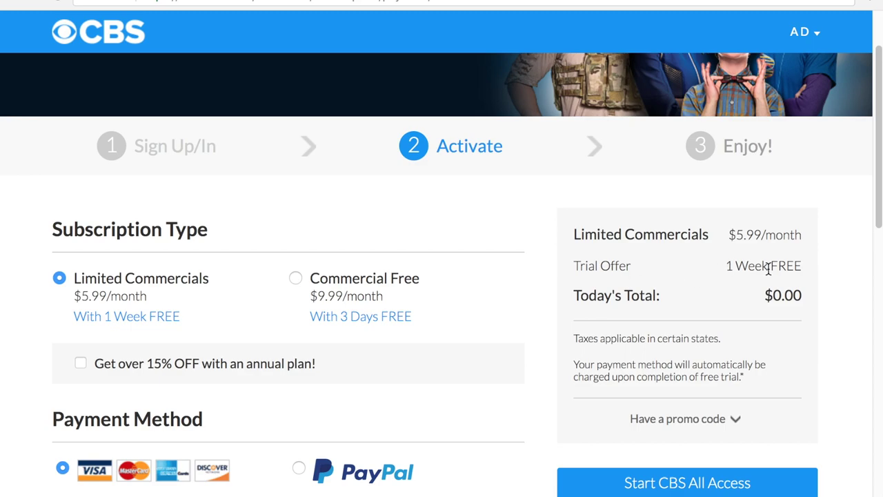
pyautogui.moveTo(573, 296); pyautogui.dragTo(814, 288)
pyautogui.moveTo(573, 364); pyautogui.dragTo(754, 384)
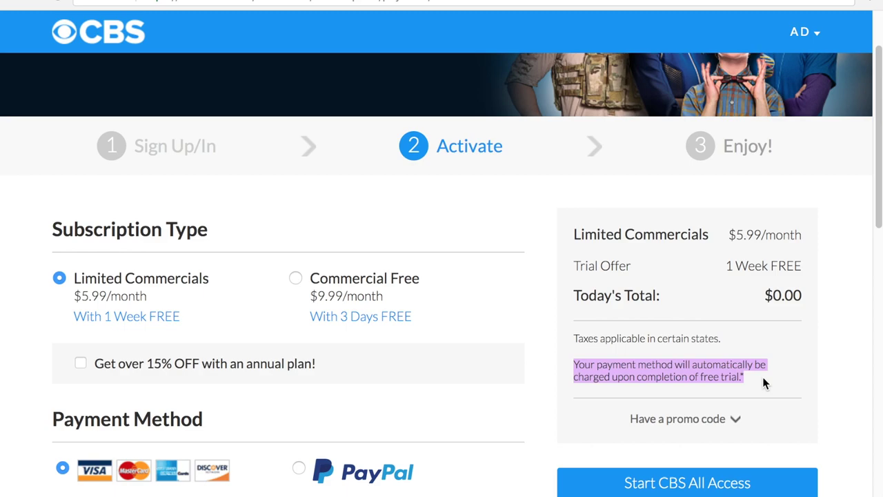
pyautogui.click(763, 378)
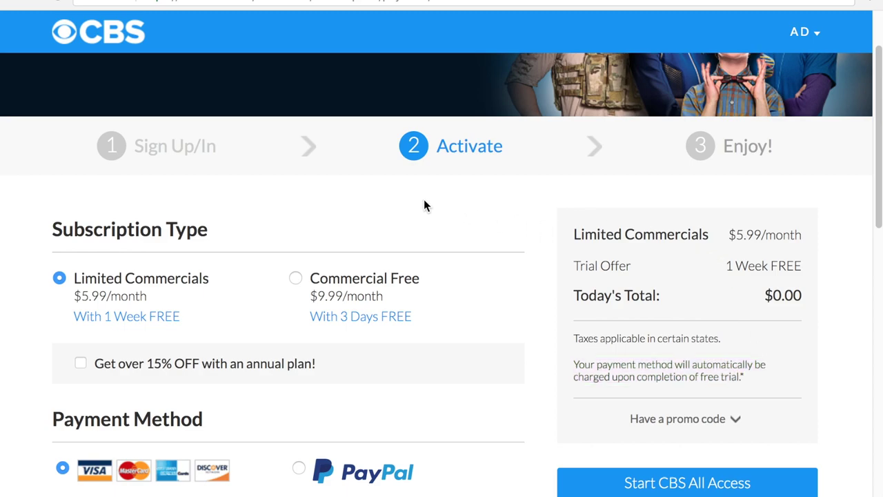
pyautogui.click(609, 486)
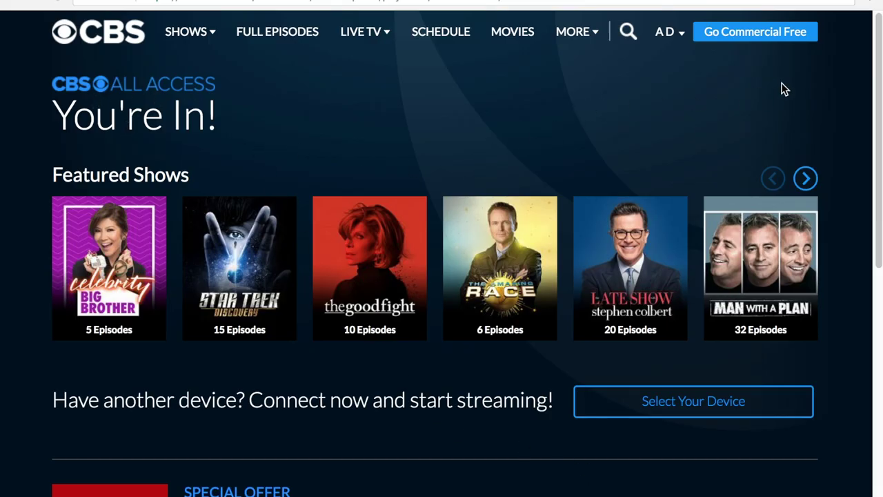
# - Open Star Trek: Discovery from Shows, start watching an episode, and open a new tab
pyautogui.moveTo(201, 40)
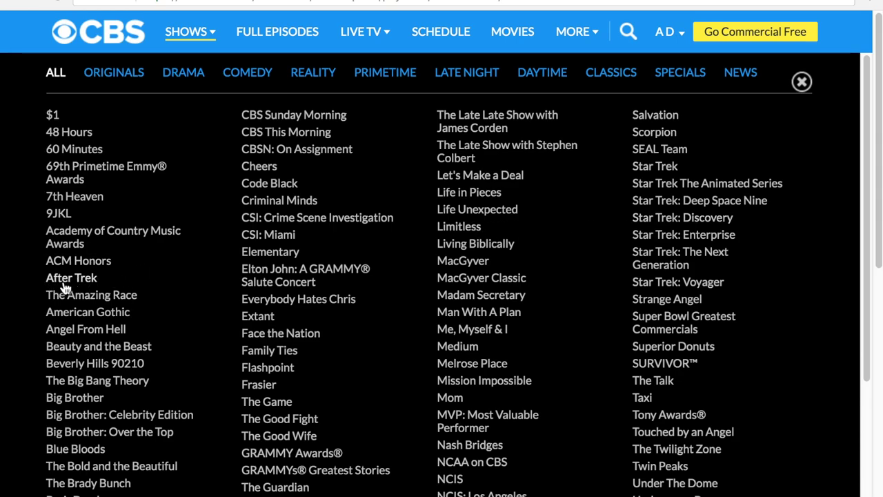
pyautogui.click(671, 221)
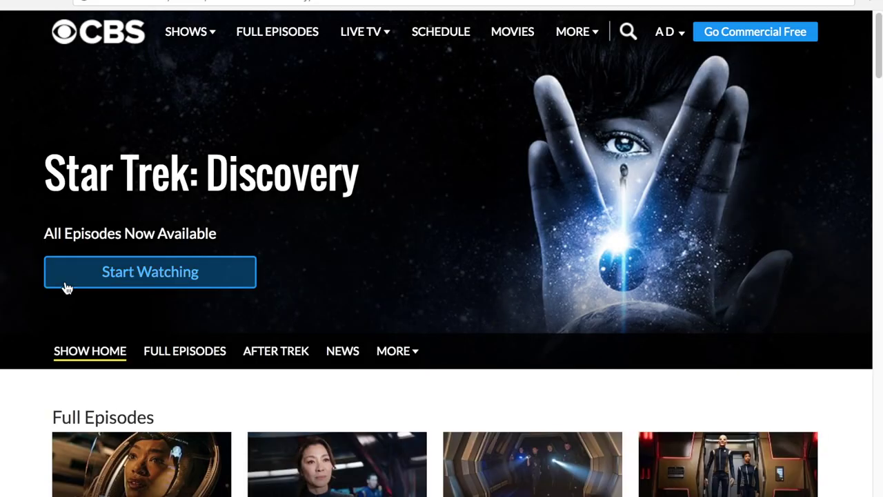
pyautogui.scroll(-2, 445, 332)
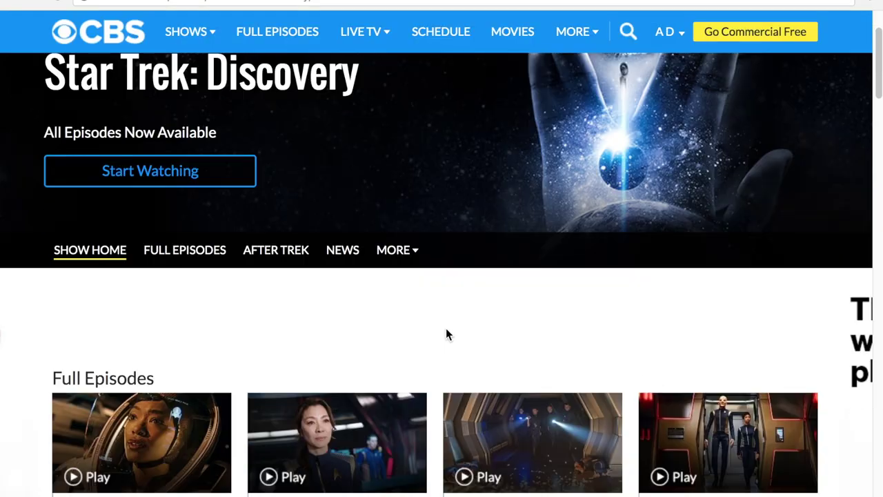
pyautogui.scroll(2, 394, 338)
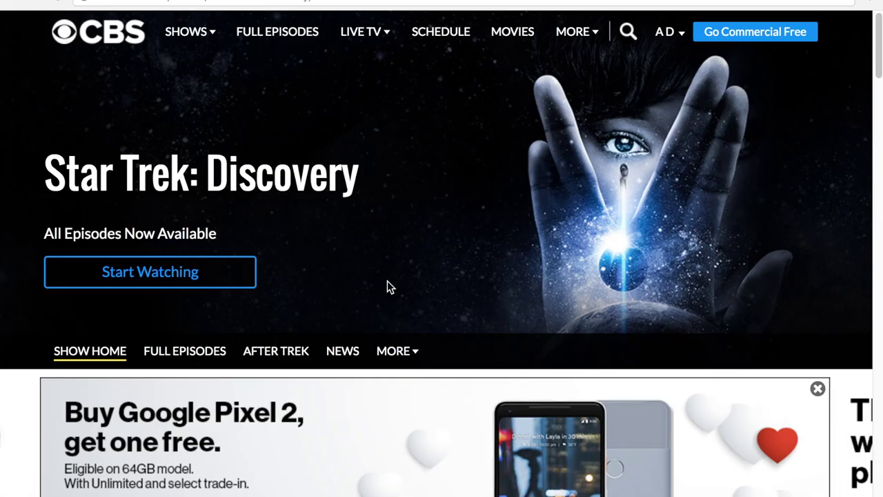
pyautogui.click(154, 279)
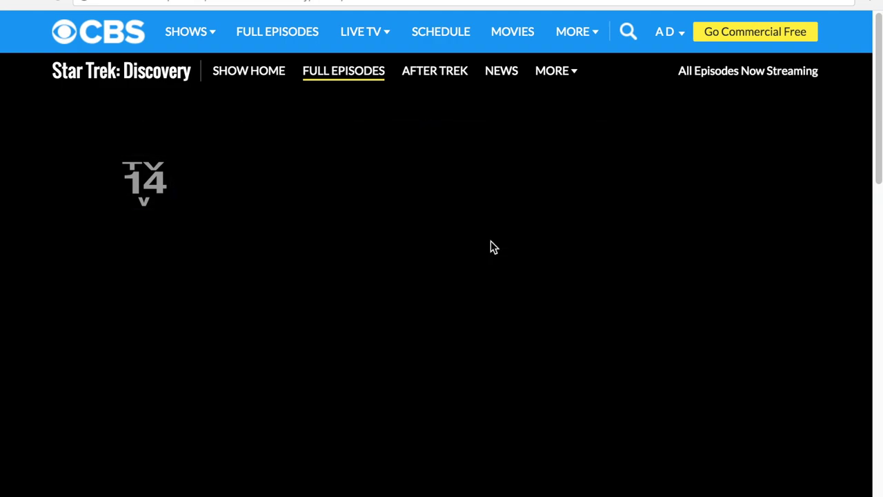
pyautogui.hotkey('ctrl', 't')
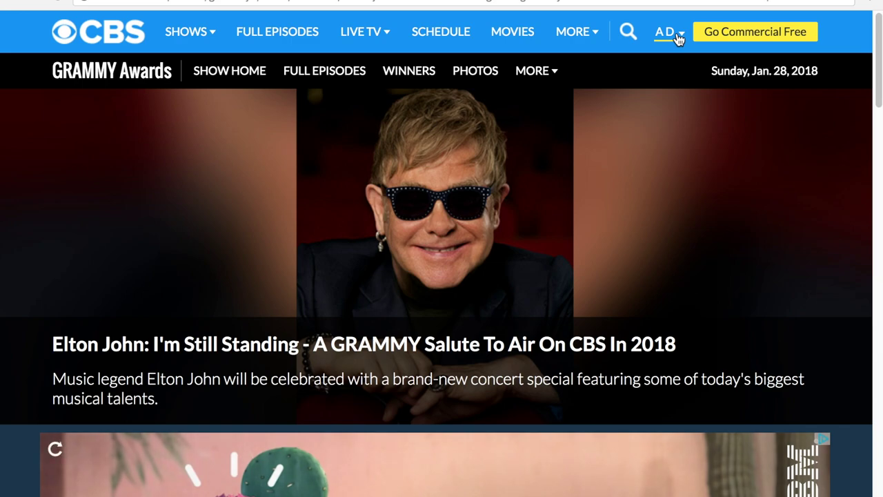
# - Open Account from the user menu and begin cancelling the Limited Commercials subscription
pyautogui.click(676, 36)
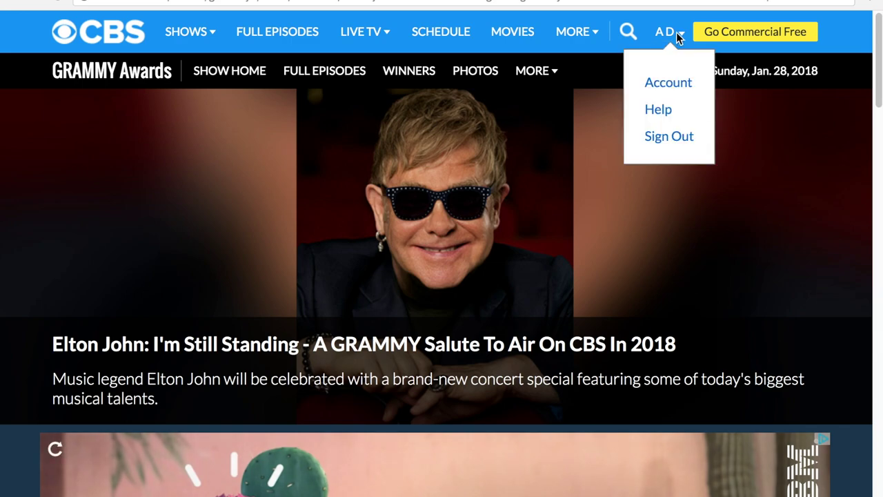
pyautogui.click(669, 91)
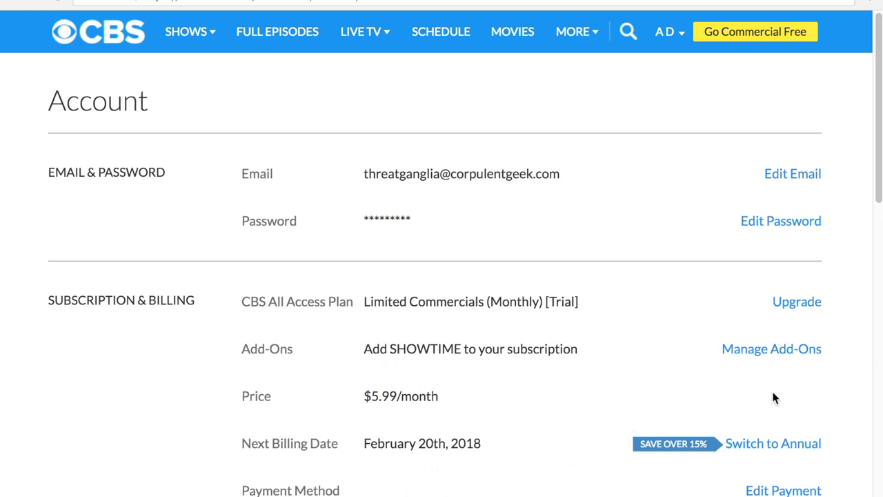
pyautogui.scroll(-1, 774, 425)
pyautogui.scroll(-2, 773, 425)
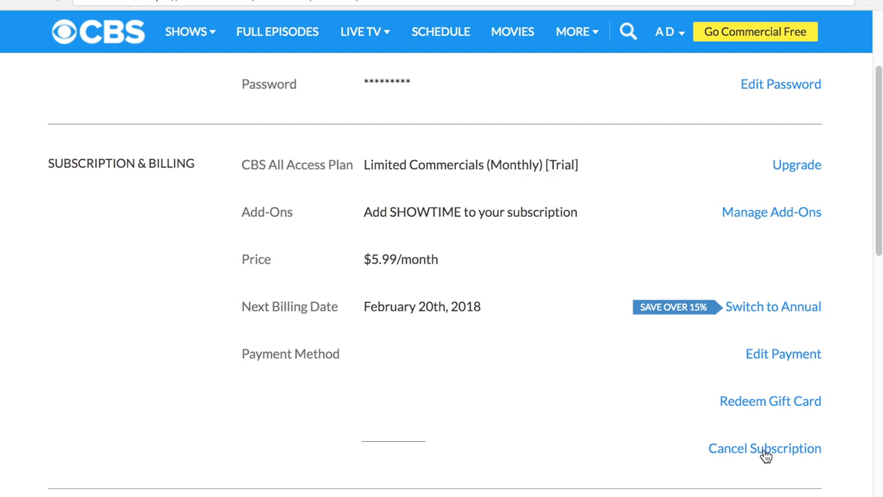
pyautogui.click(765, 450)
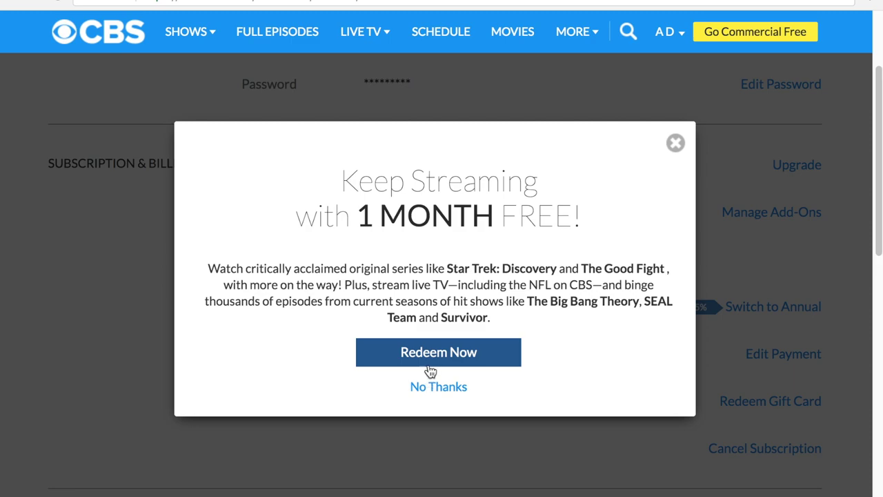
# - Decline the free-month offer, agree to the cancellation terms, and confirm cancelling
pyautogui.click(431, 388)
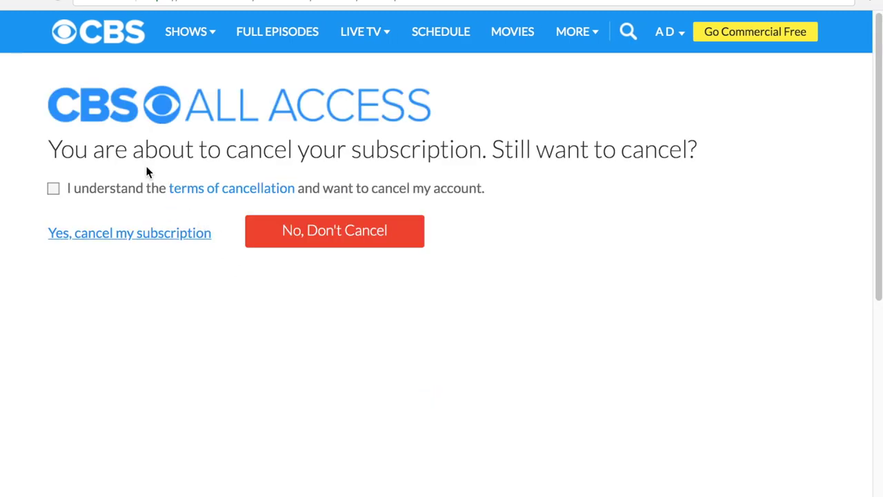
pyautogui.click(53, 190)
pyautogui.click(83, 236)
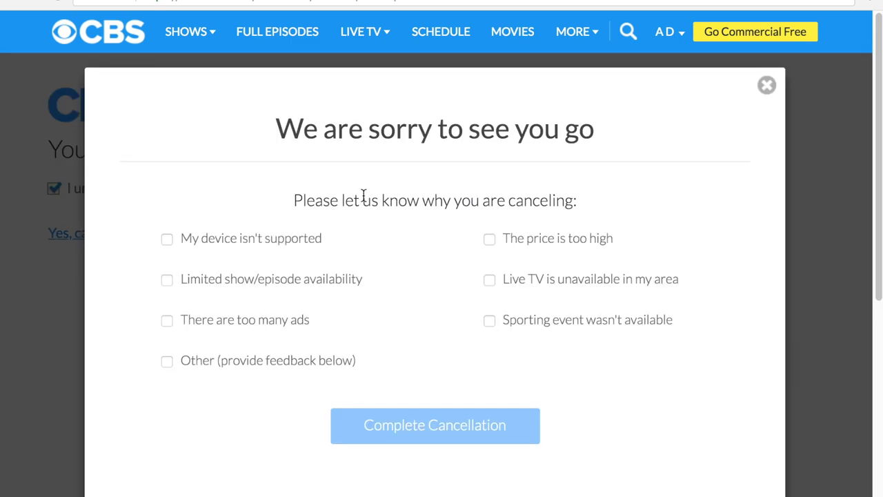
# - Give 'The price is too high' as the cancellation reason, dropping the Other feedback, and complete the cancellation
pyautogui.click(166, 361)
pyautogui.click(181, 415)
pyautogui.write('All')
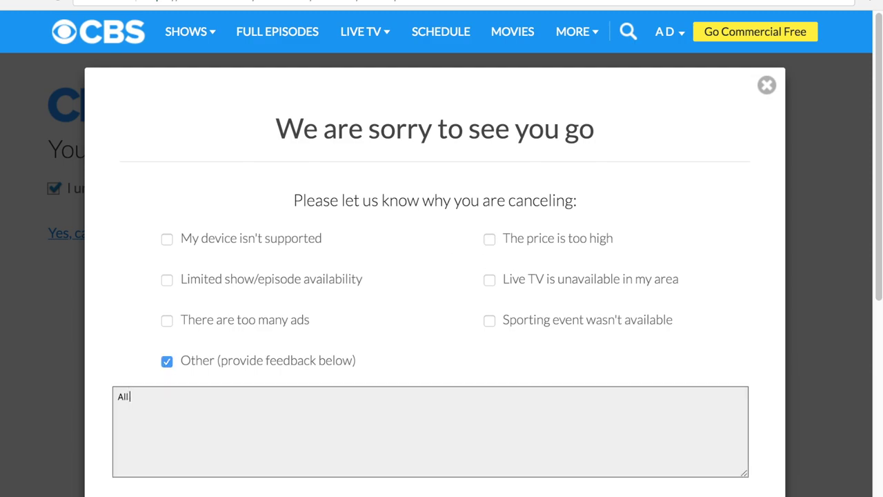
pyautogui.write(' done with Star Trek ')
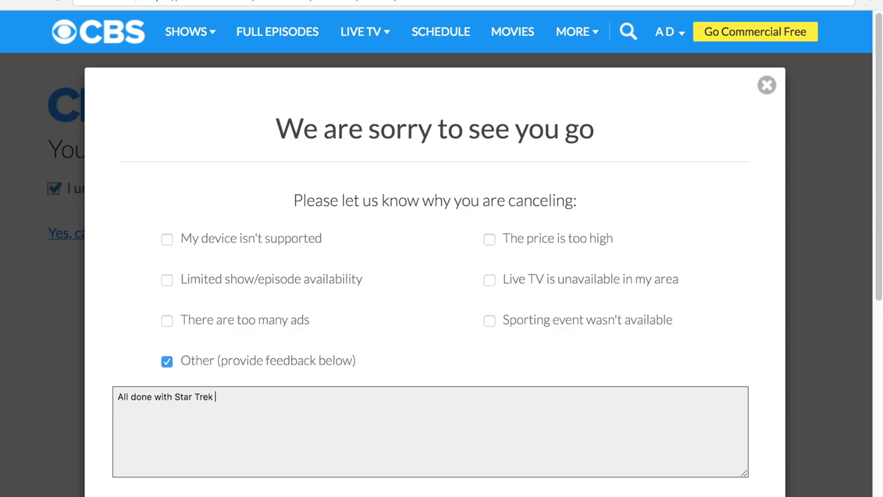
pyautogui.write('Discovery')
pyautogui.click(165, 361)
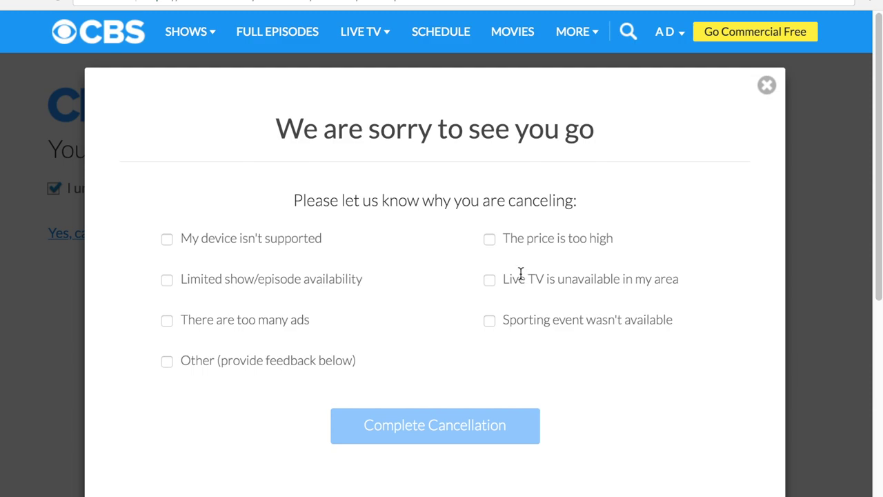
pyautogui.click(491, 240)
pyautogui.click(389, 428)
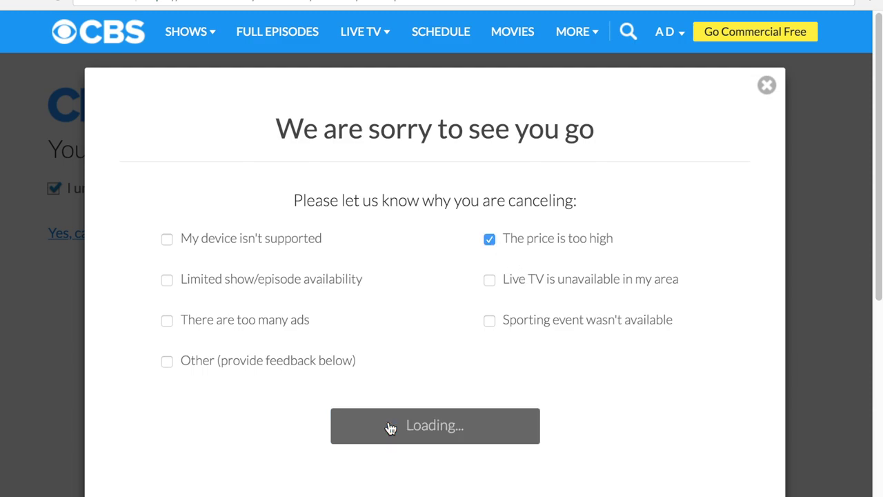